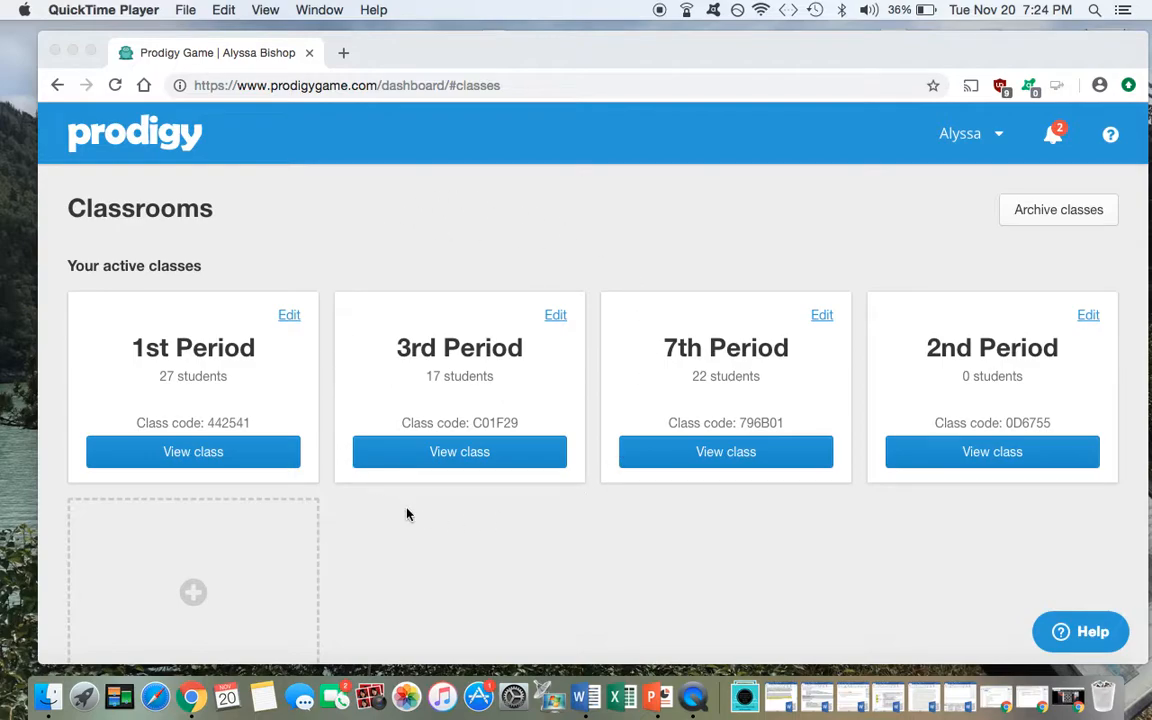
Open the planner of the 3rd Period class.
{"action": "left_click", "coordinate": [488, 455]}
{"action": "left_click", "coordinate": [488, 455]}
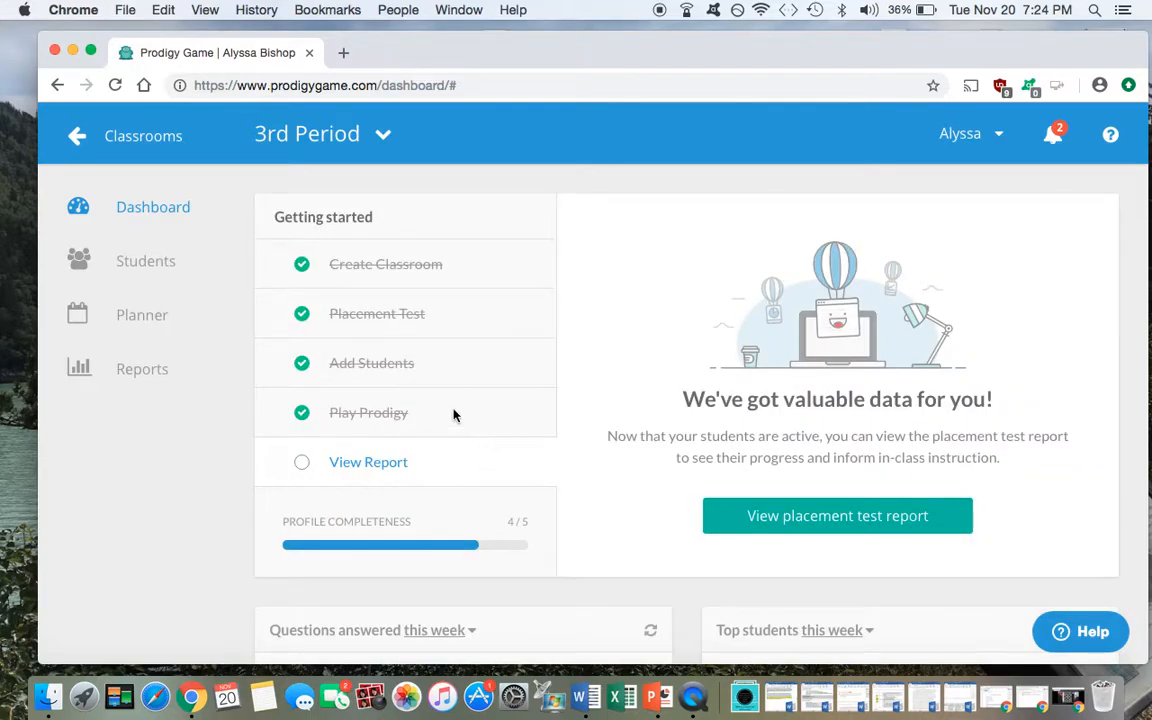
{"action": "left_click", "coordinate": [140, 326]}
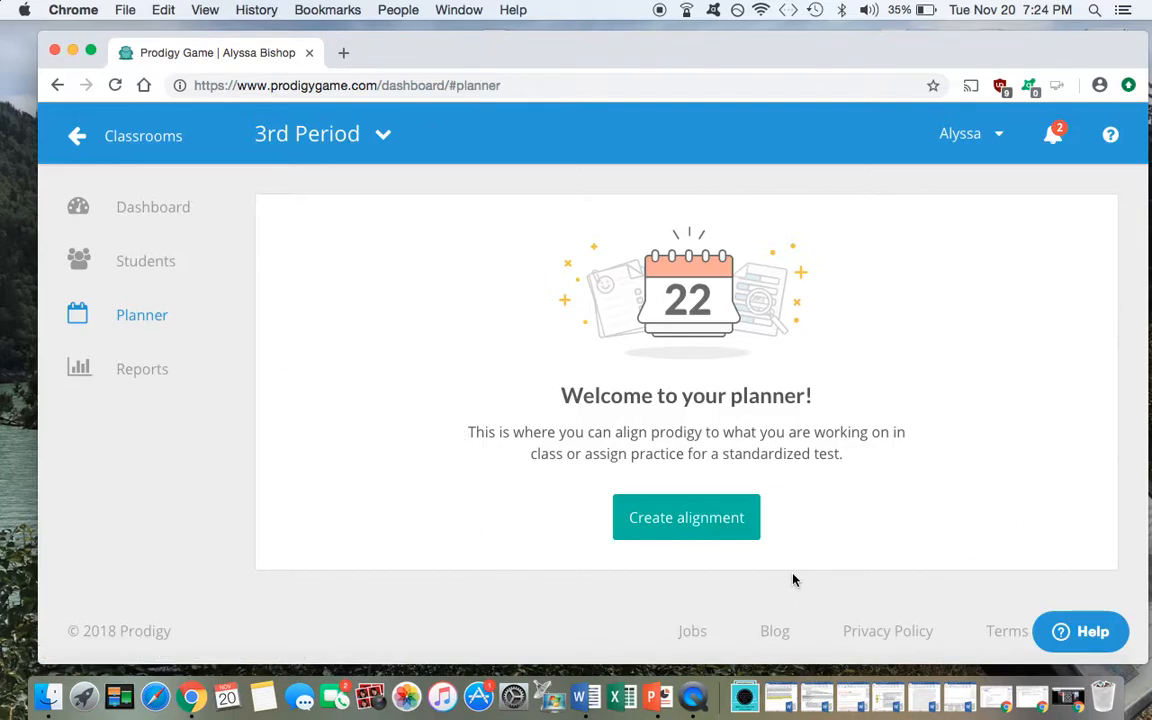
Start a new alignment of the Assignments type, which quizzes students on a set of skills.
{"action": "left_click", "coordinate": [716, 523]}
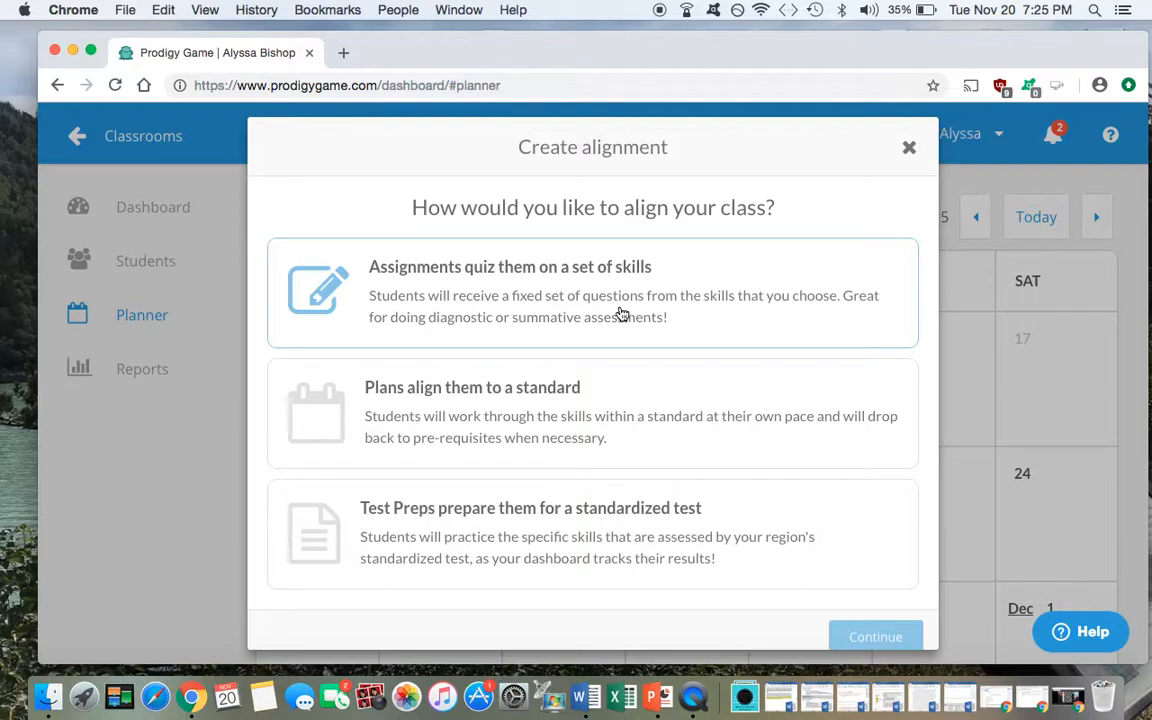
{"action": "left_click", "coordinate": [621, 314]}
{"action": "left_click", "coordinate": [874, 636]}
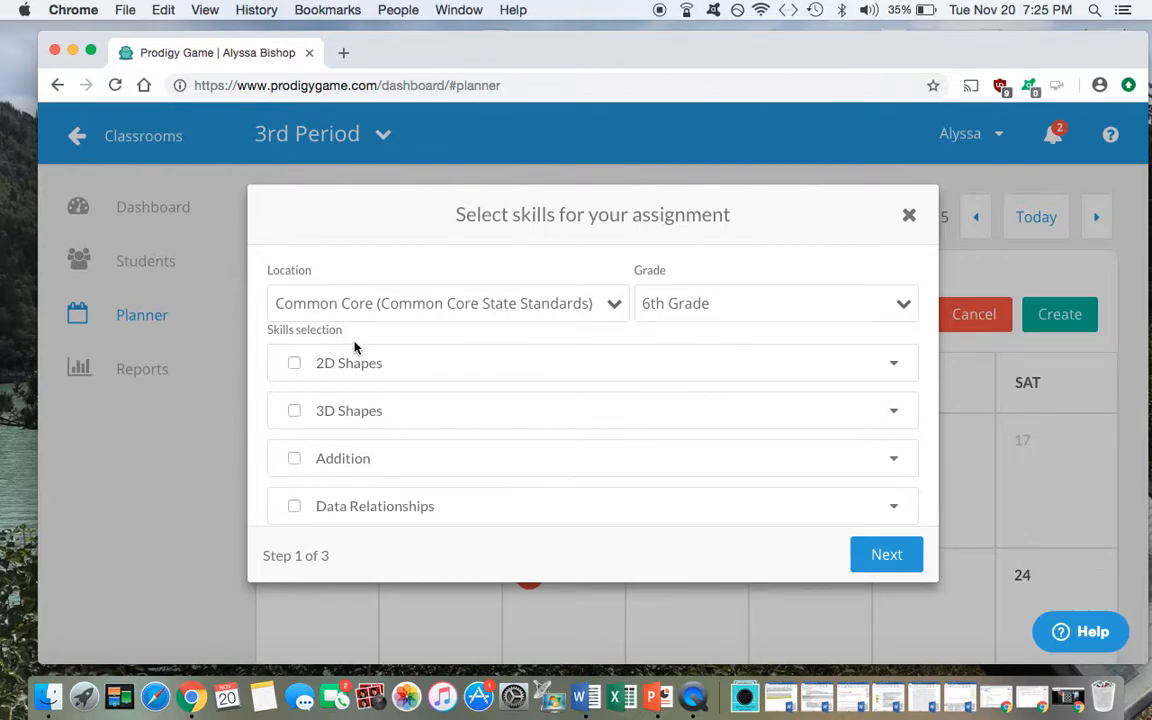
Choose the Proportional Relationships skills "Unit rate - which is the better buy" and "What is the unit rate - word problem" for the assignment.
{"action": "scroll", "coordinate": [430, 376], "scroll_direction": "down", "scroll_amount": 10}
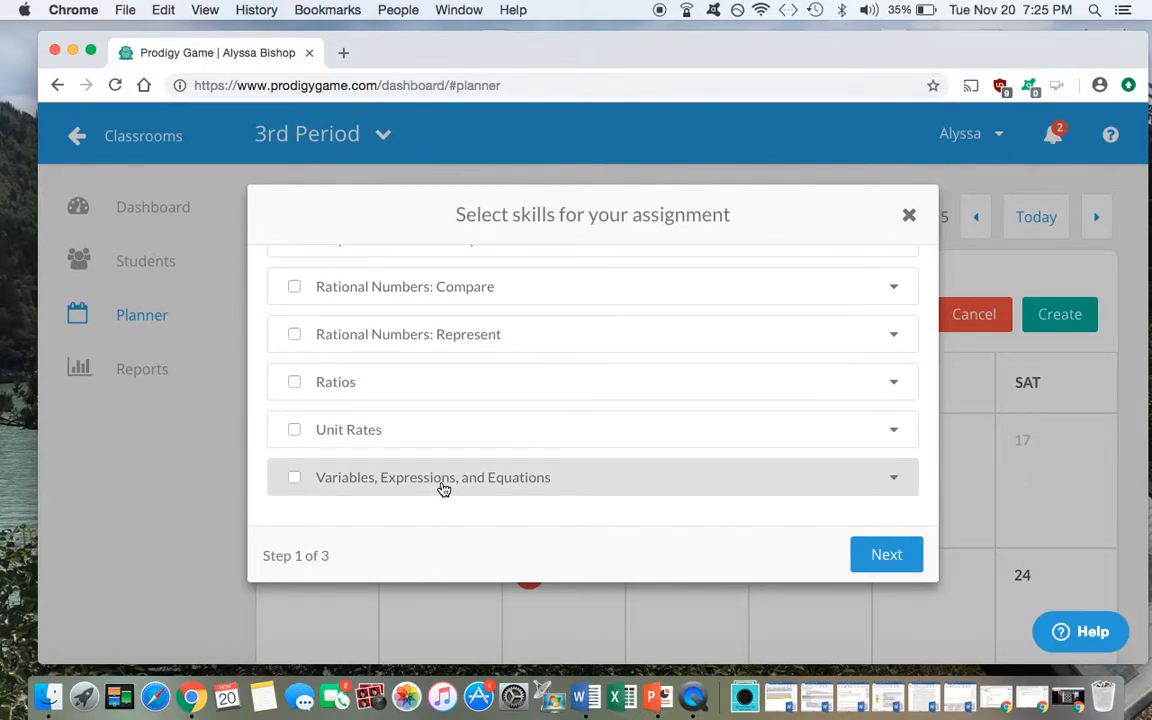
{"action": "scroll", "coordinate": [462, 500], "scroll_direction": "up", "scroll_amount": 4}
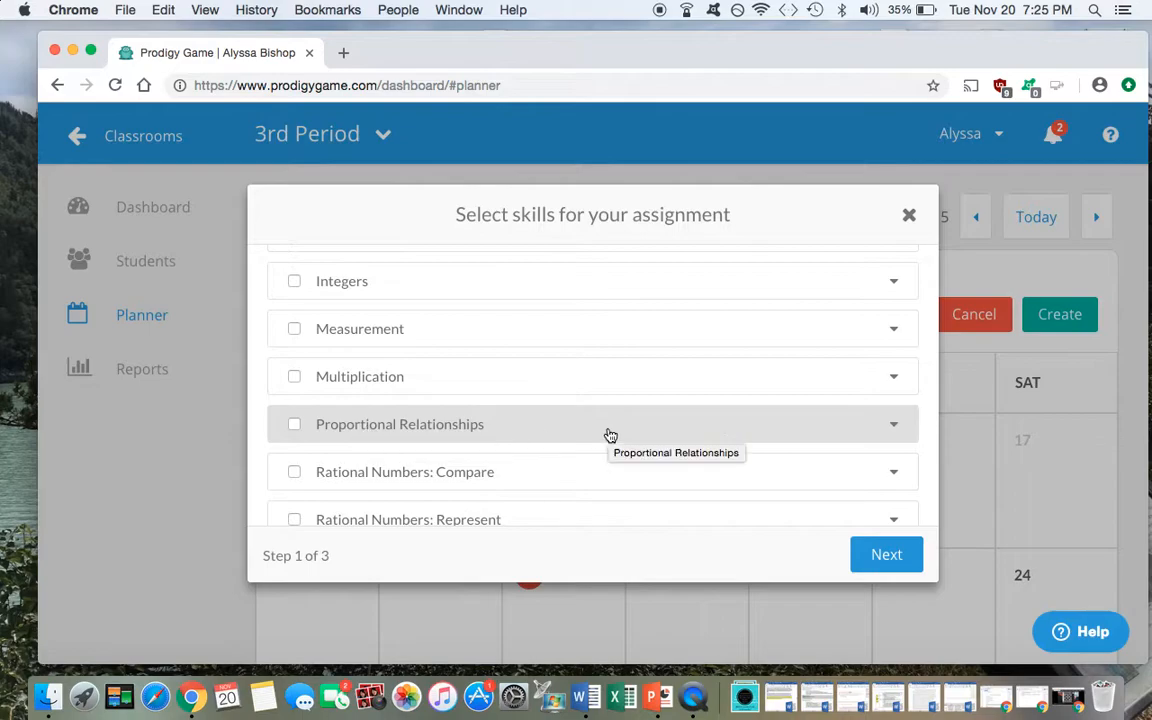
{"action": "left_click", "coordinate": [895, 432]}
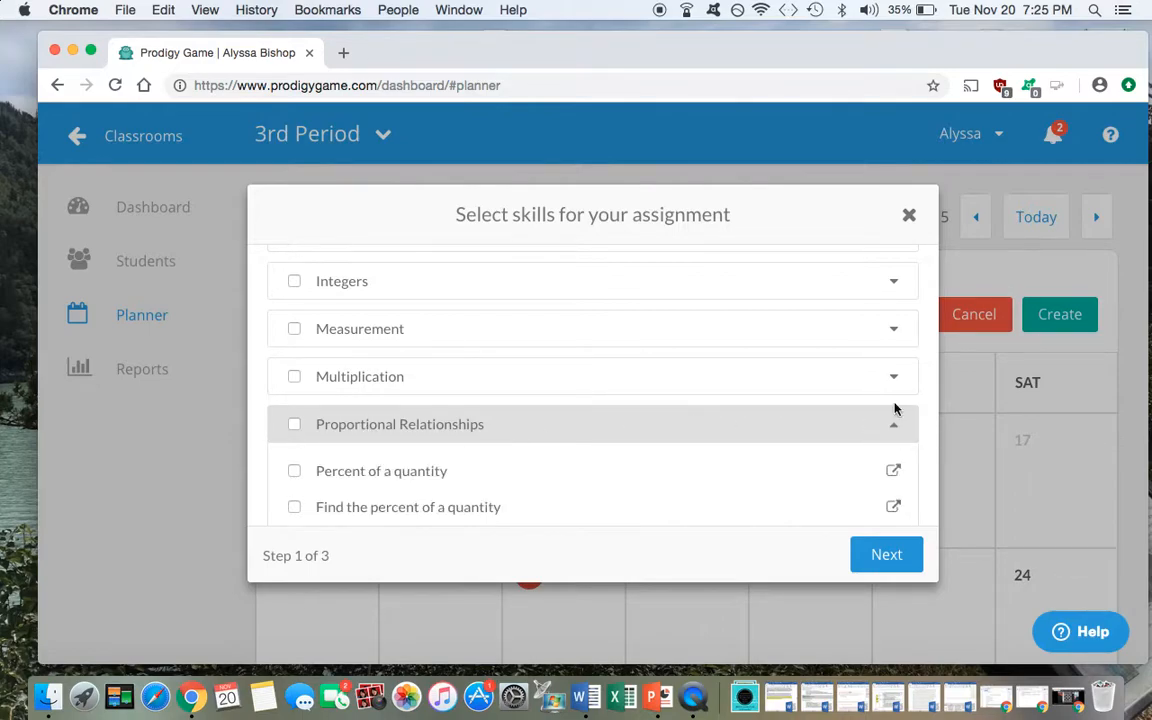
{"action": "scroll", "coordinate": [899, 376], "scroll_direction": "down", "scroll_amount": 4}
{"action": "scroll", "coordinate": [899, 376], "scroll_direction": "down", "scroll_amount": 1}
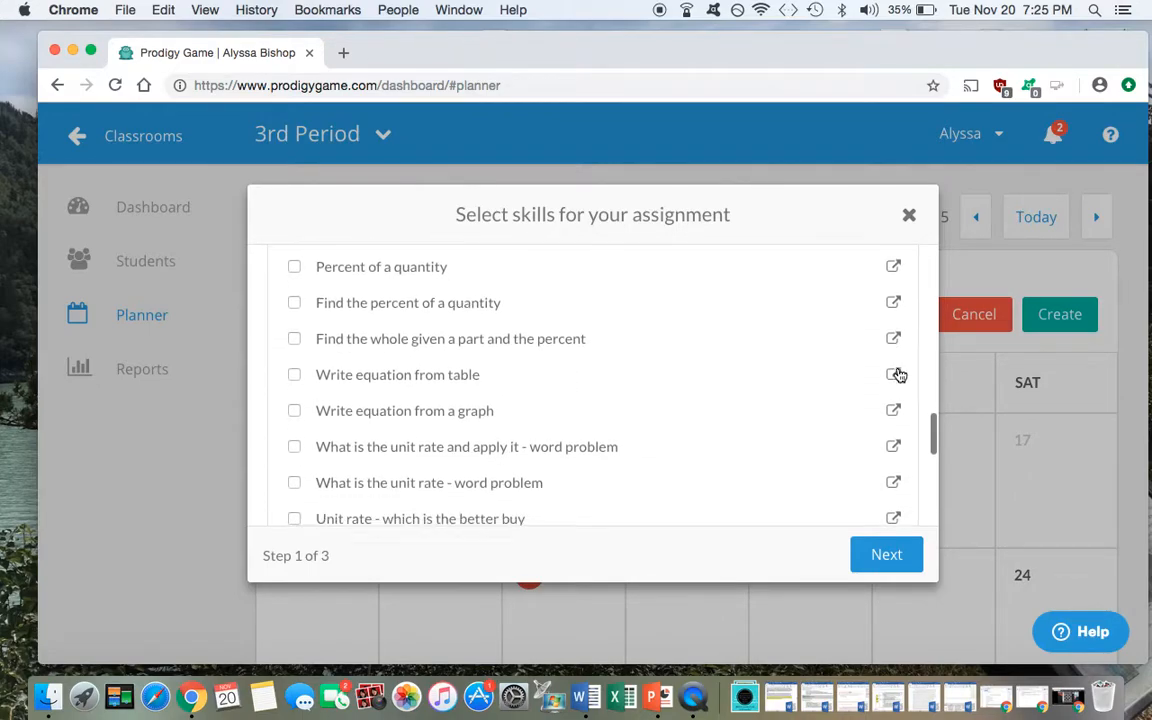
{"action": "scroll", "coordinate": [560, 325], "scroll_direction": "up", "scroll_amount": 2}
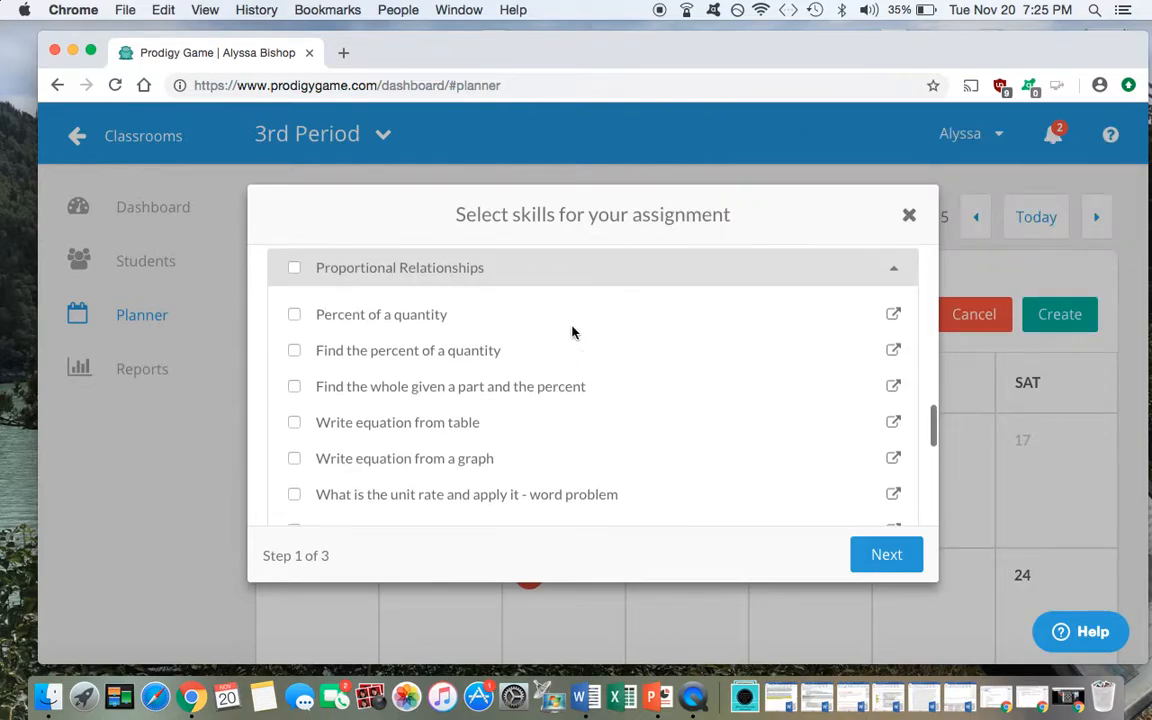
{"action": "scroll", "coordinate": [571, 332], "scroll_direction": "down", "scroll_amount": 2}
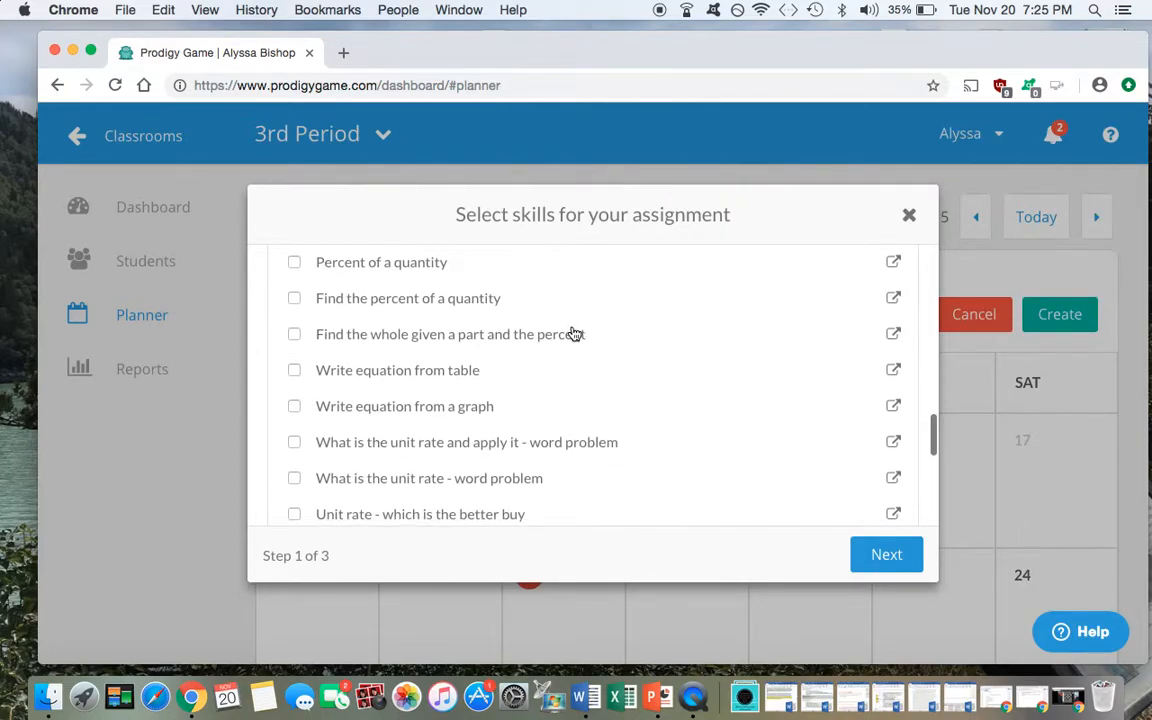
{"action": "scroll", "coordinate": [572, 332], "scroll_direction": "down", "scroll_amount": 2}
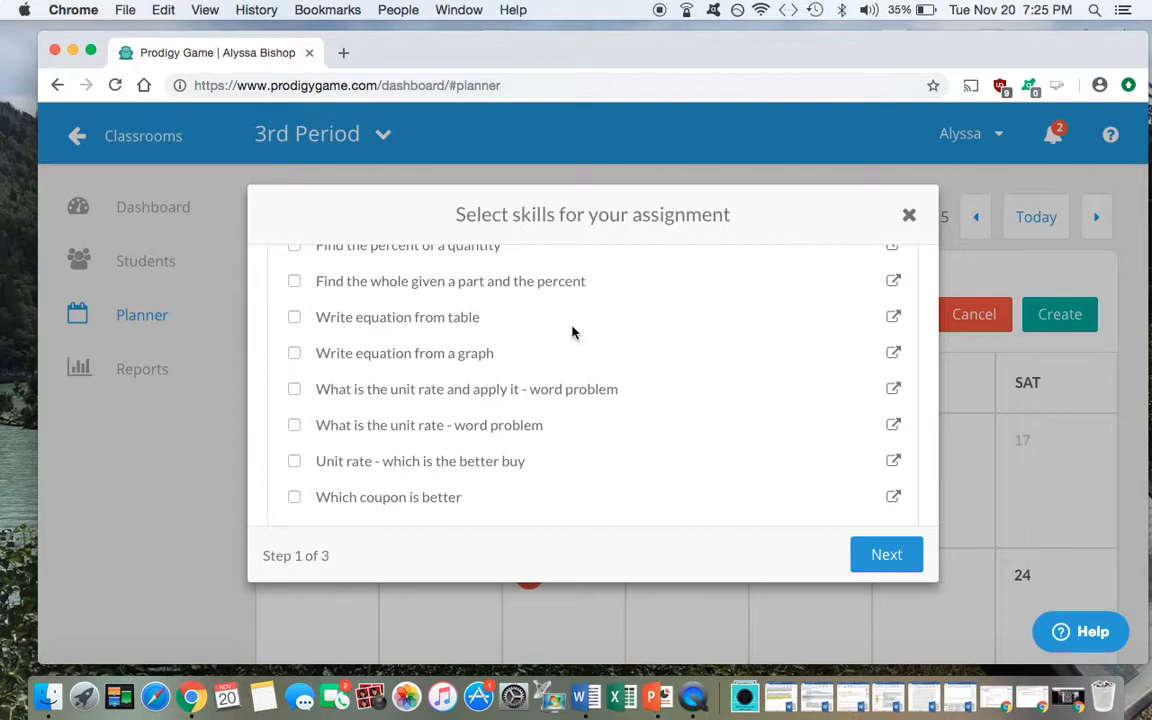
{"action": "scroll", "coordinate": [572, 332], "scroll_direction": "up", "scroll_amount": 1}
{"action": "left_click", "coordinate": [295, 478]}
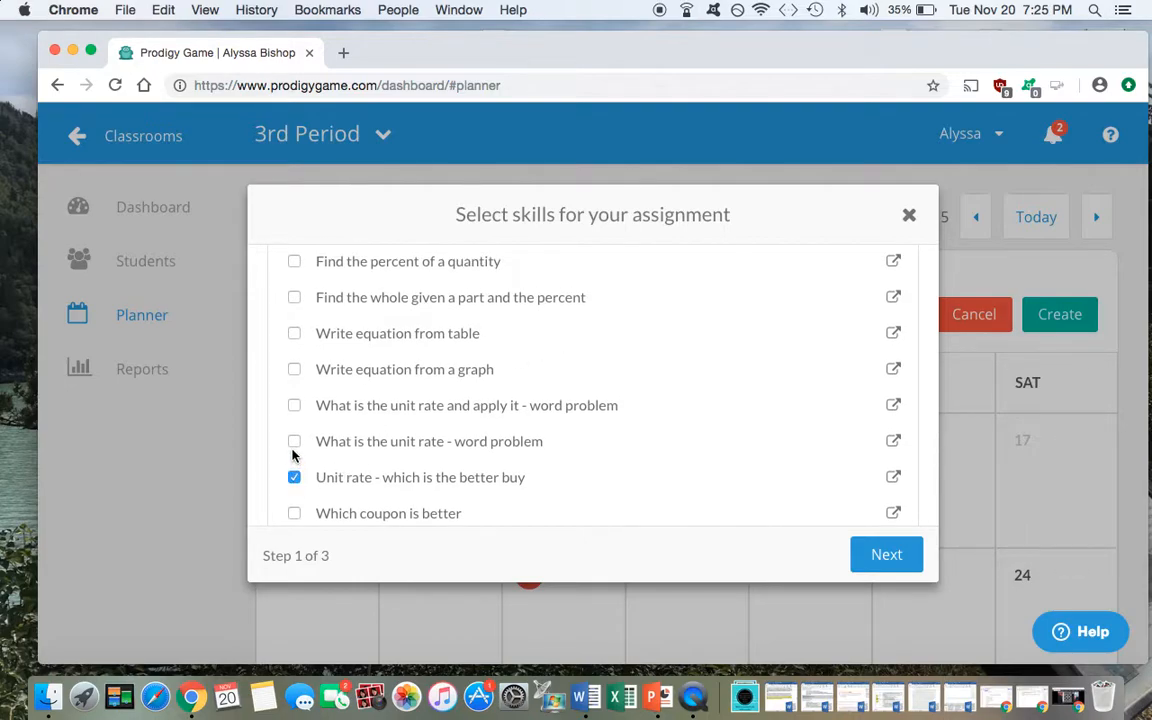
{"action": "left_click", "coordinate": [295, 442]}
{"action": "mouse_move", "coordinate": [893, 440]}
{"action": "left_click", "coordinate": [869, 556]}
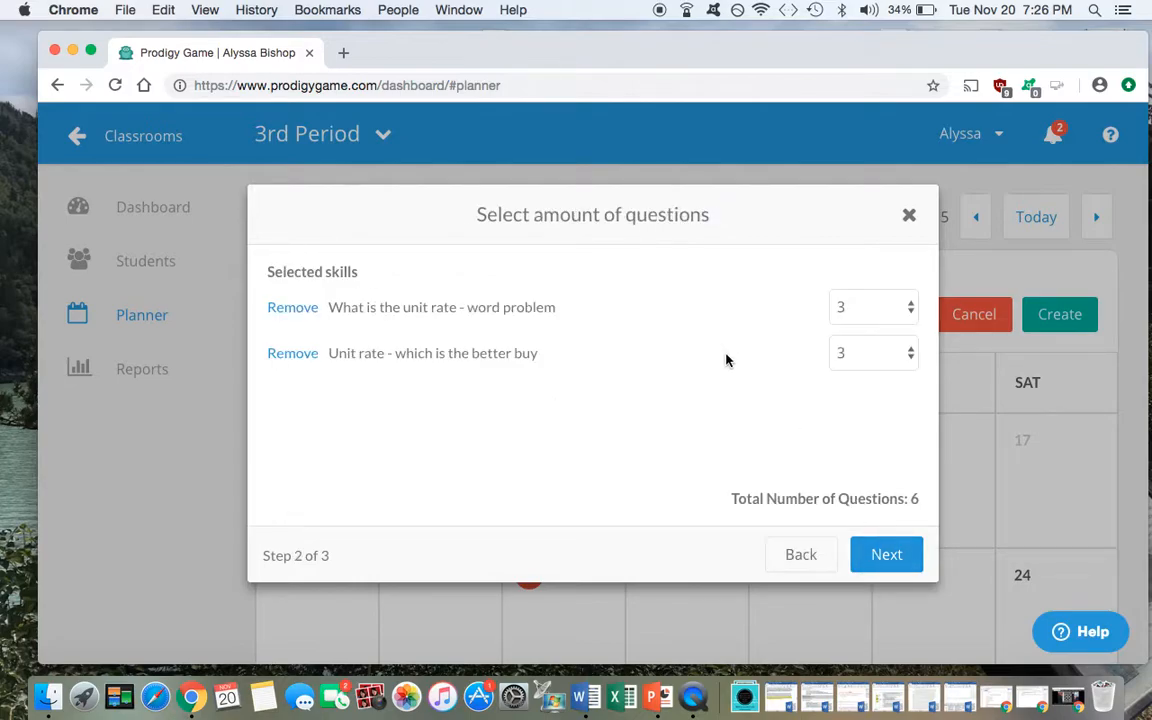
Set the number of questions to 10 for each of the two selected unit rate skills.
{"action": "left_click", "coordinate": [905, 309]}
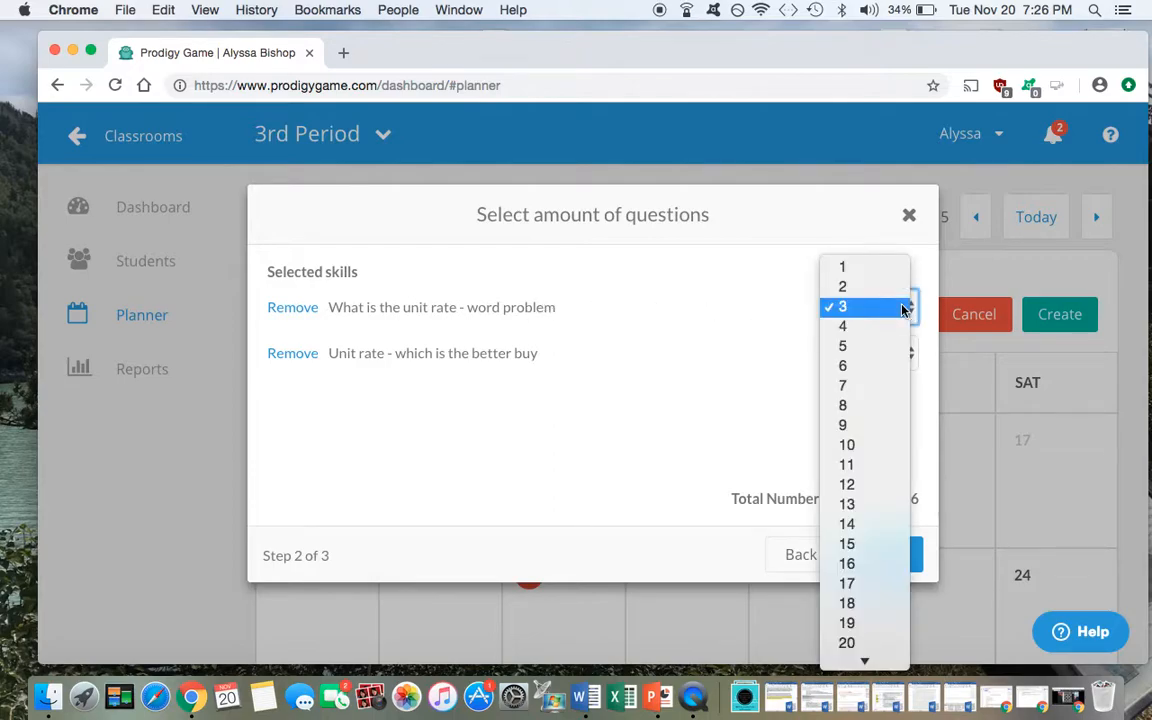
{"action": "left_click", "coordinate": [859, 444]}
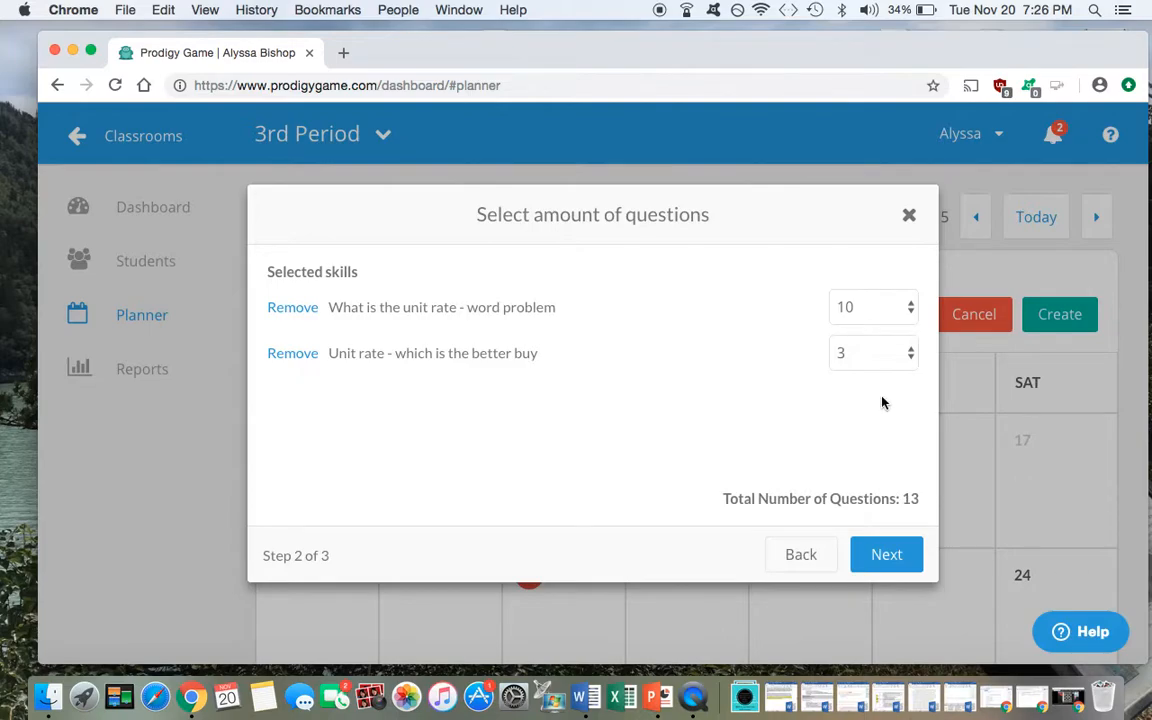
{"action": "left_click", "coordinate": [905, 354]}
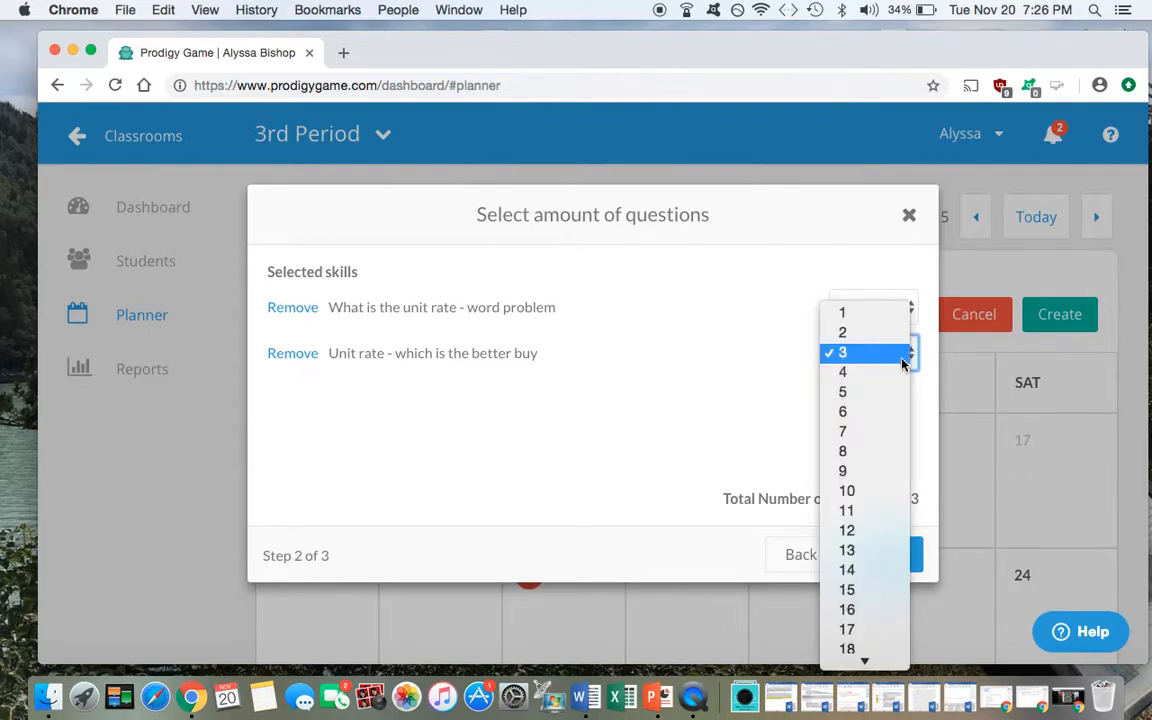
{"action": "left_click", "coordinate": [884, 492]}
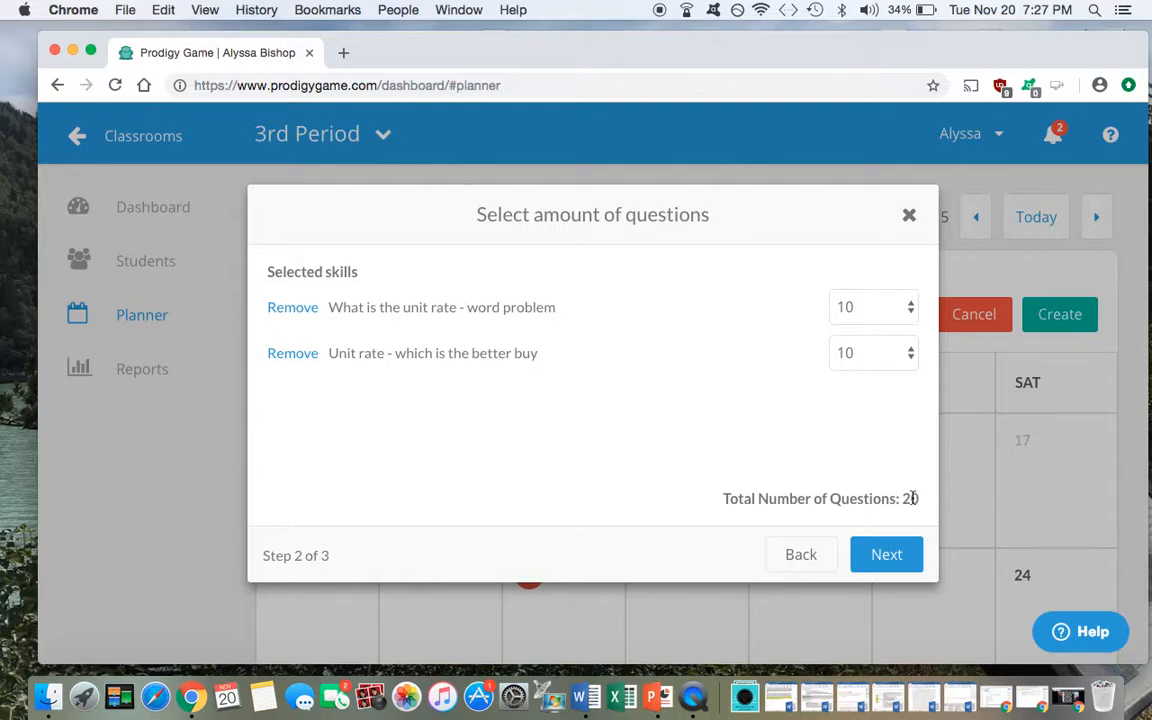
{"action": "left_click", "coordinate": [889, 559]}
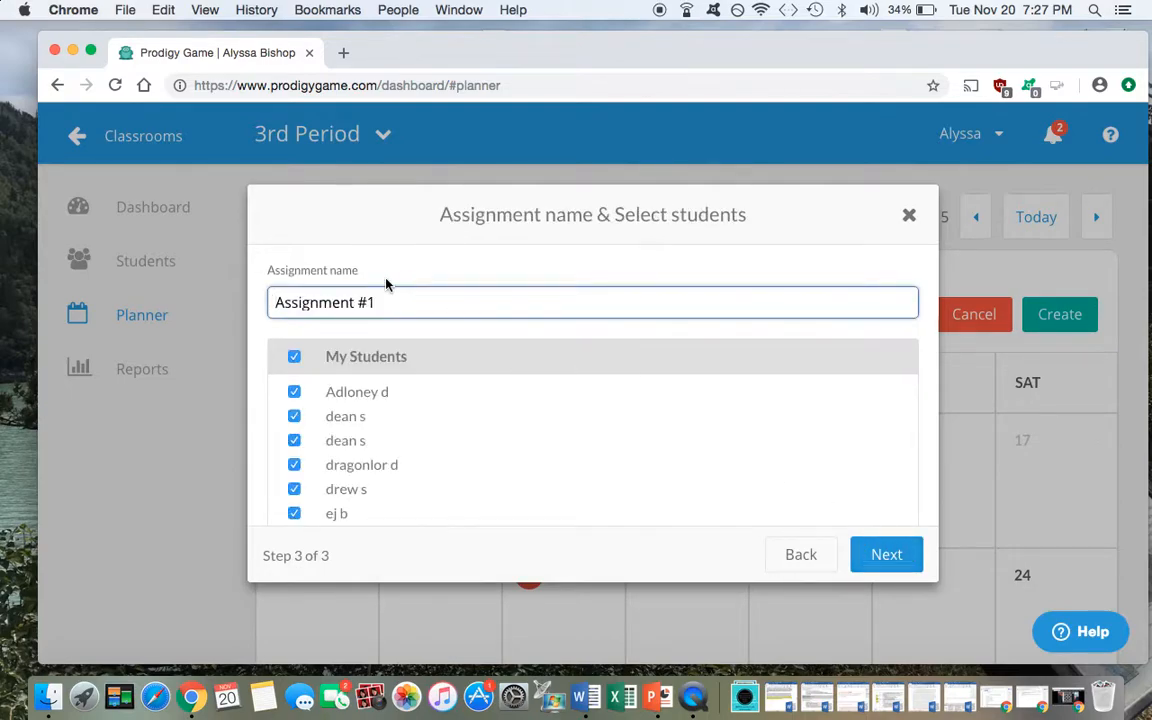
Name the assignment "Unit rates" and look through the list of students it goes to.
{"action": "left_click_drag", "start_coordinate": [391, 301], "coordinate": [176, 300]}
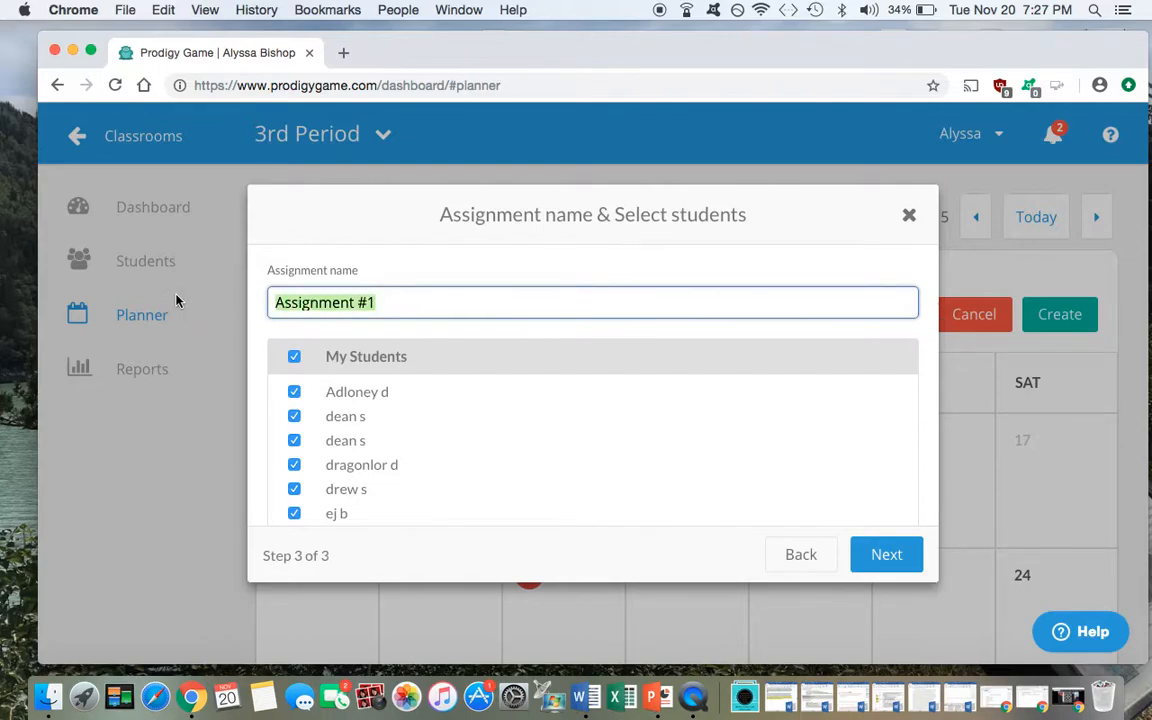
{"action": "type", "text": "Unit rates"}
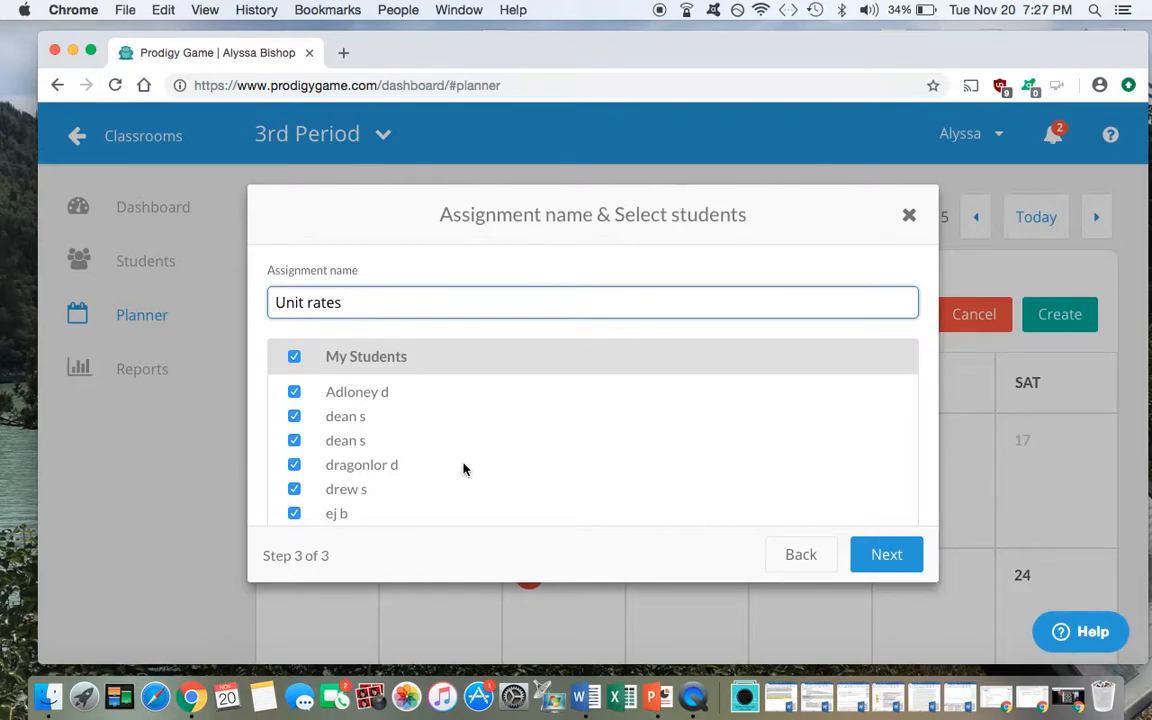
{"action": "scroll", "coordinate": [463, 465], "scroll_direction": "down", "scroll_amount": 3}
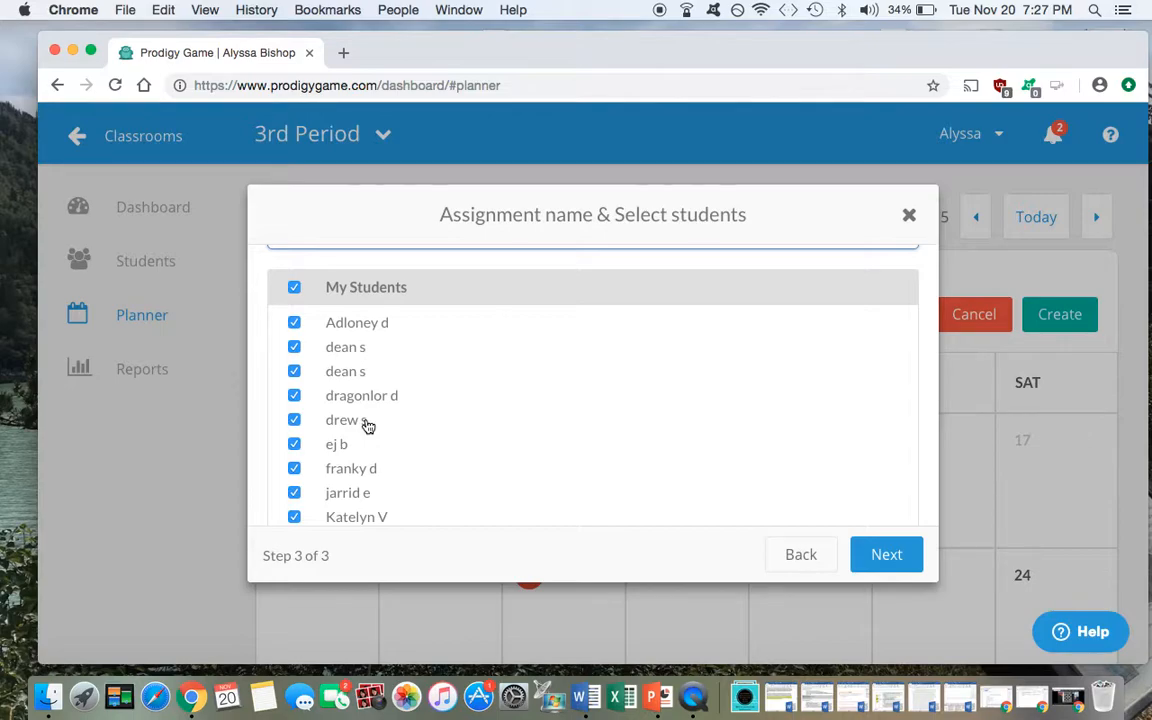
{"action": "scroll", "coordinate": [368, 424], "scroll_direction": "down", "scroll_amount": 5}
{"action": "scroll", "coordinate": [368, 424], "scroll_direction": "up", "scroll_amount": 10}
{"action": "scroll", "coordinate": [368, 424], "scroll_direction": "down", "scroll_amount": 2}
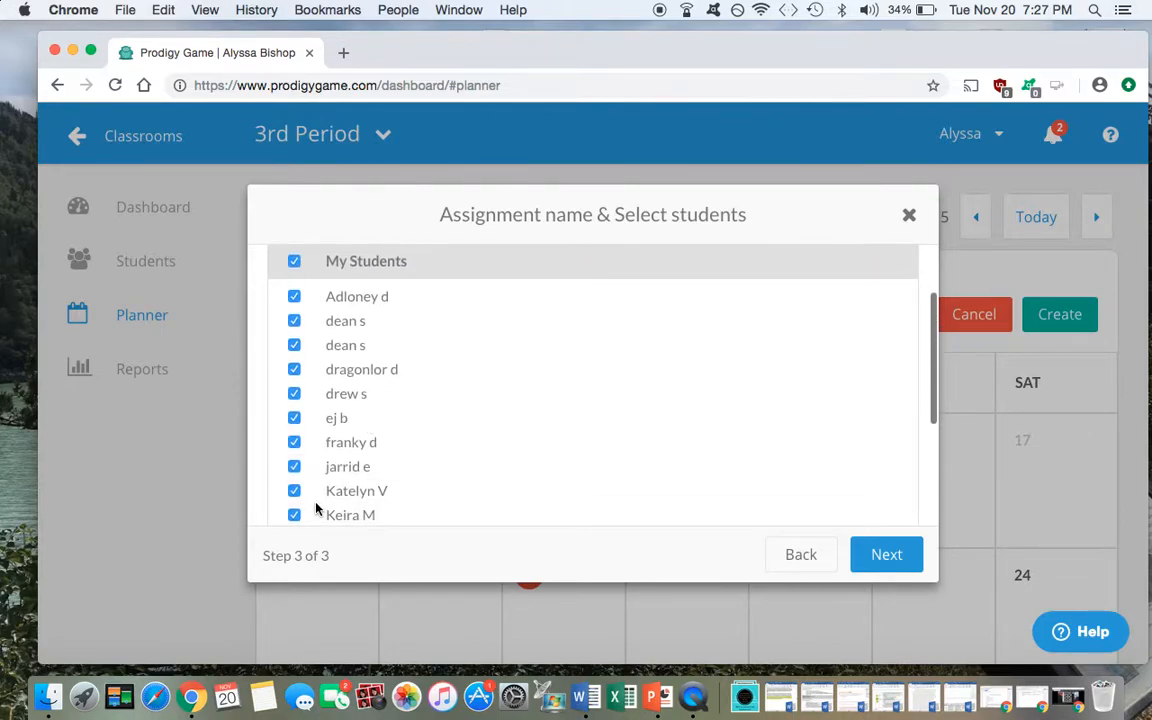
Deselect the whole class and assign only the first, sixth, ninth, thirteenth and sixteenth students in the list.
{"action": "left_click", "coordinate": [295, 262]}
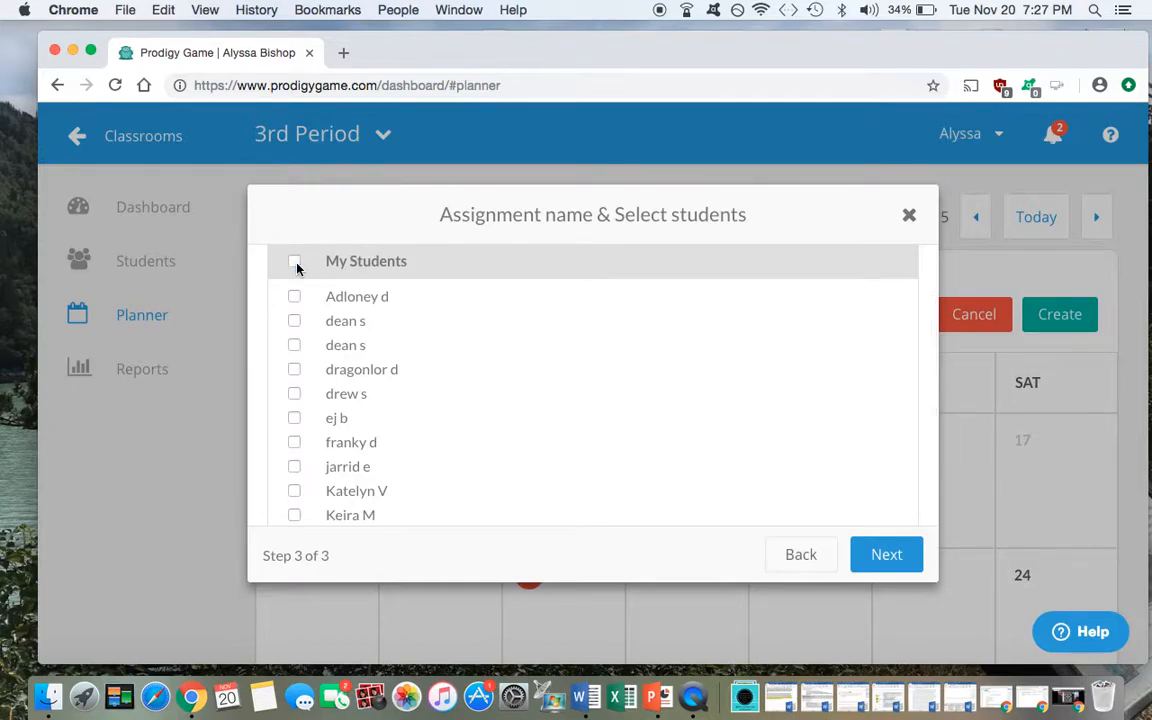
{"action": "scroll", "coordinate": [422, 400], "scroll_direction": "down", "scroll_amount": 1}
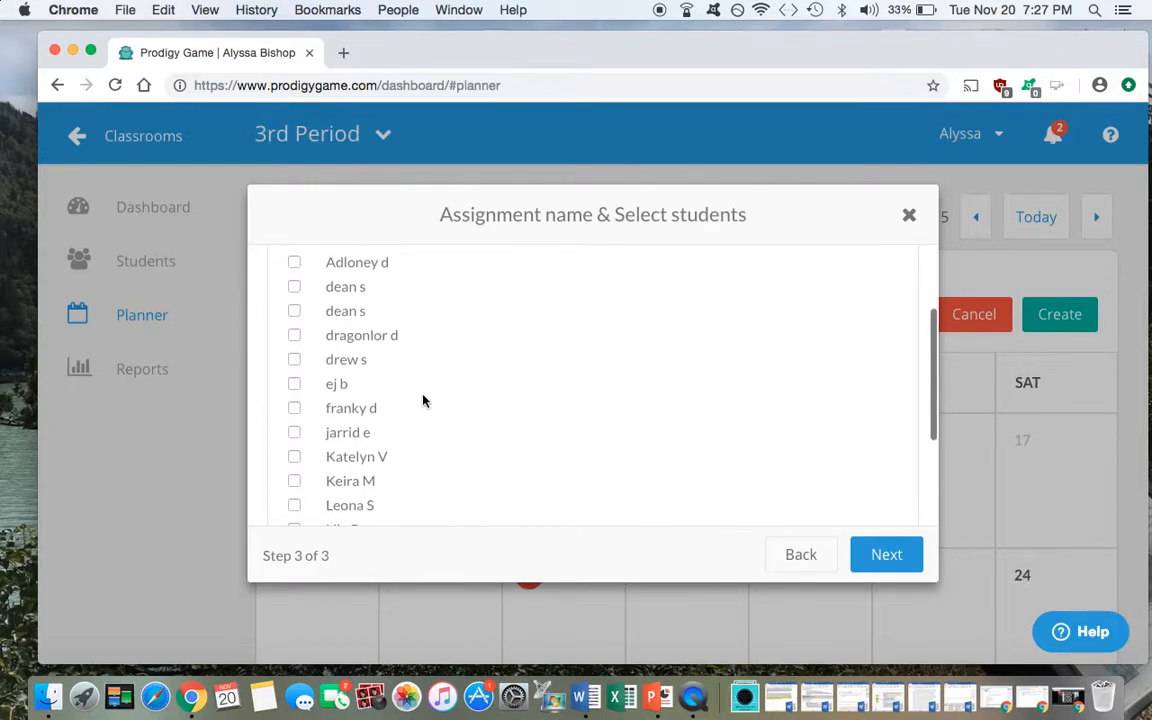
{"action": "left_click", "coordinate": [294, 262]}
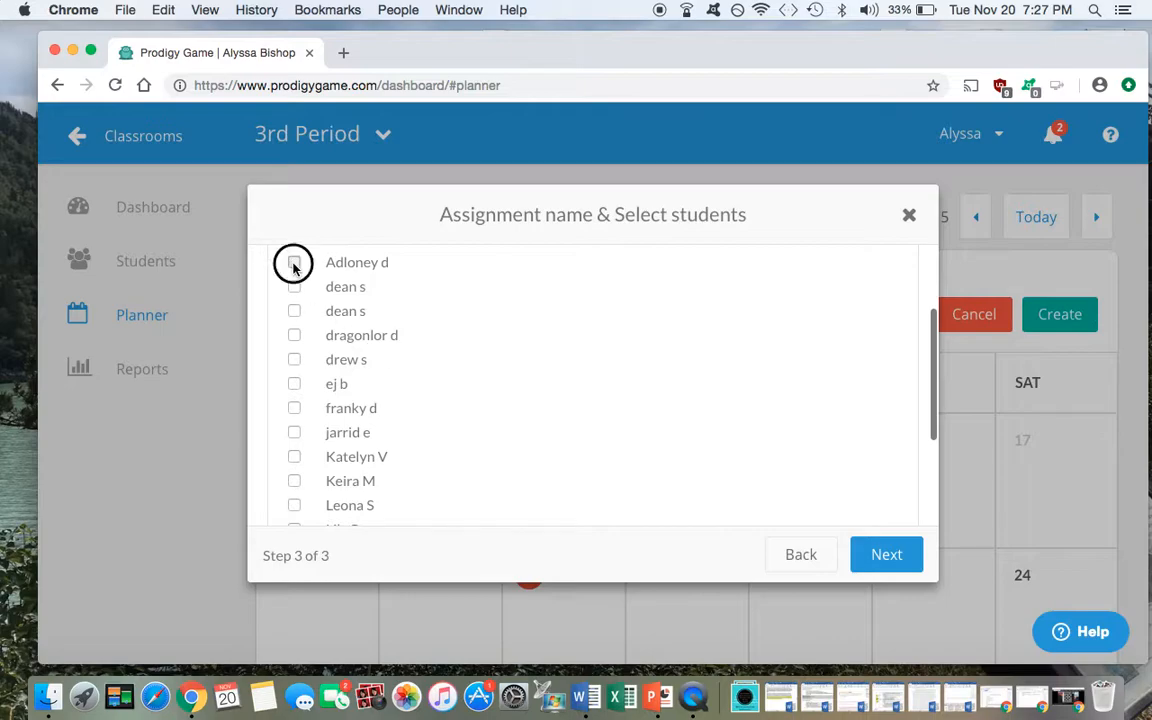
{"action": "left_click", "coordinate": [295, 386]}
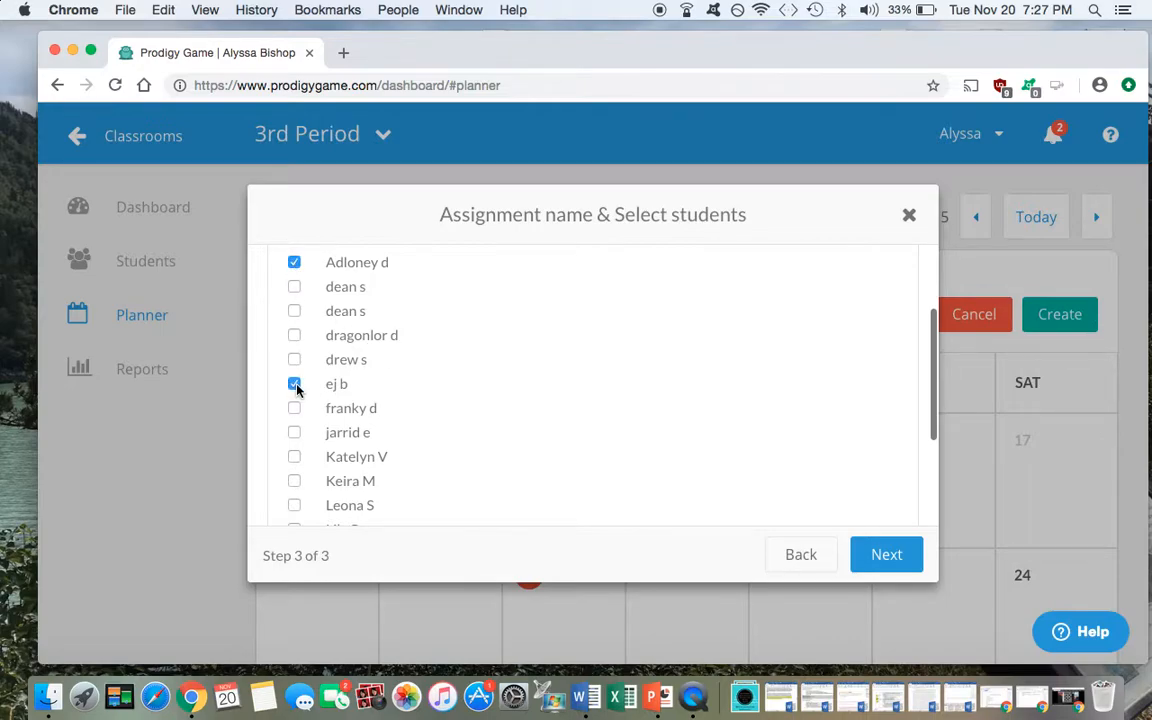
{"action": "left_click", "coordinate": [294, 458]}
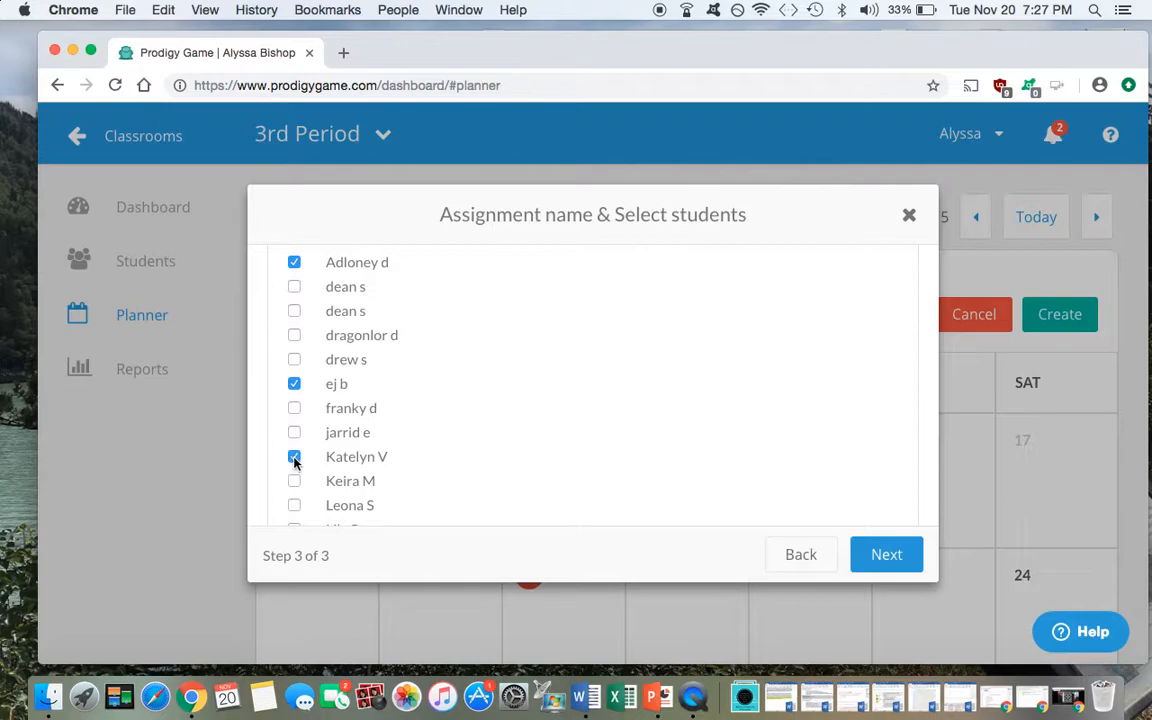
{"action": "scroll", "coordinate": [294, 461], "scroll_direction": "down", "scroll_amount": 3}
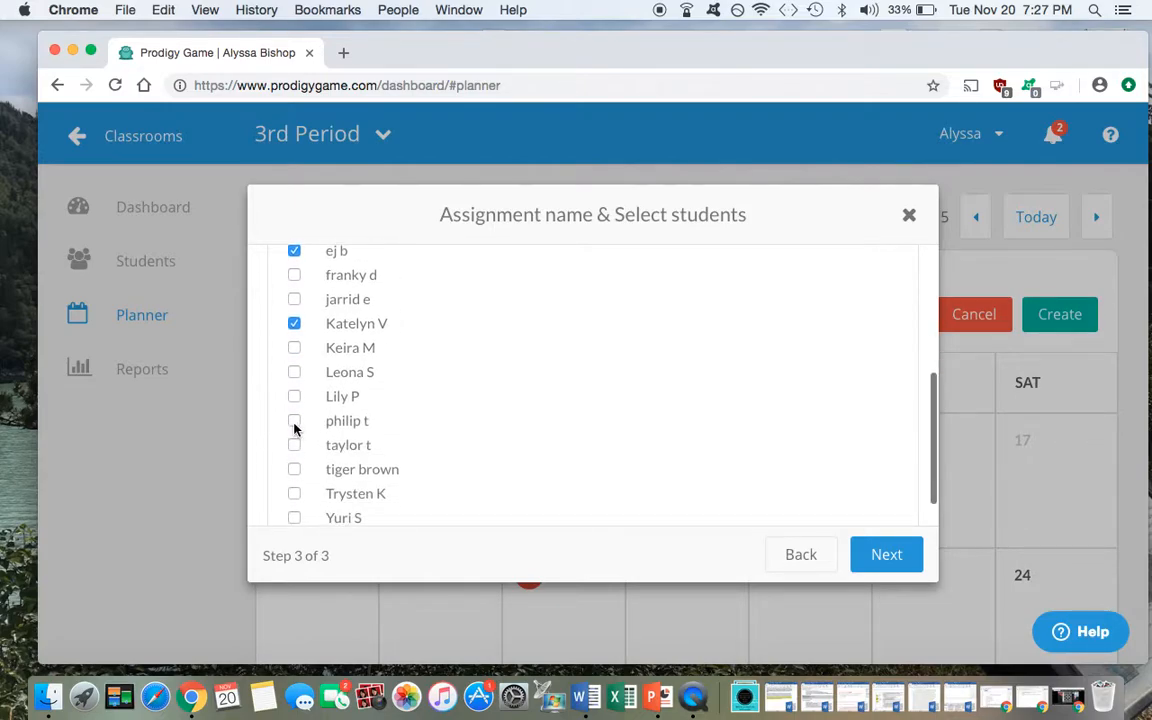
{"action": "scroll", "coordinate": [294, 428], "scroll_direction": "down", "scroll_amount": 2}
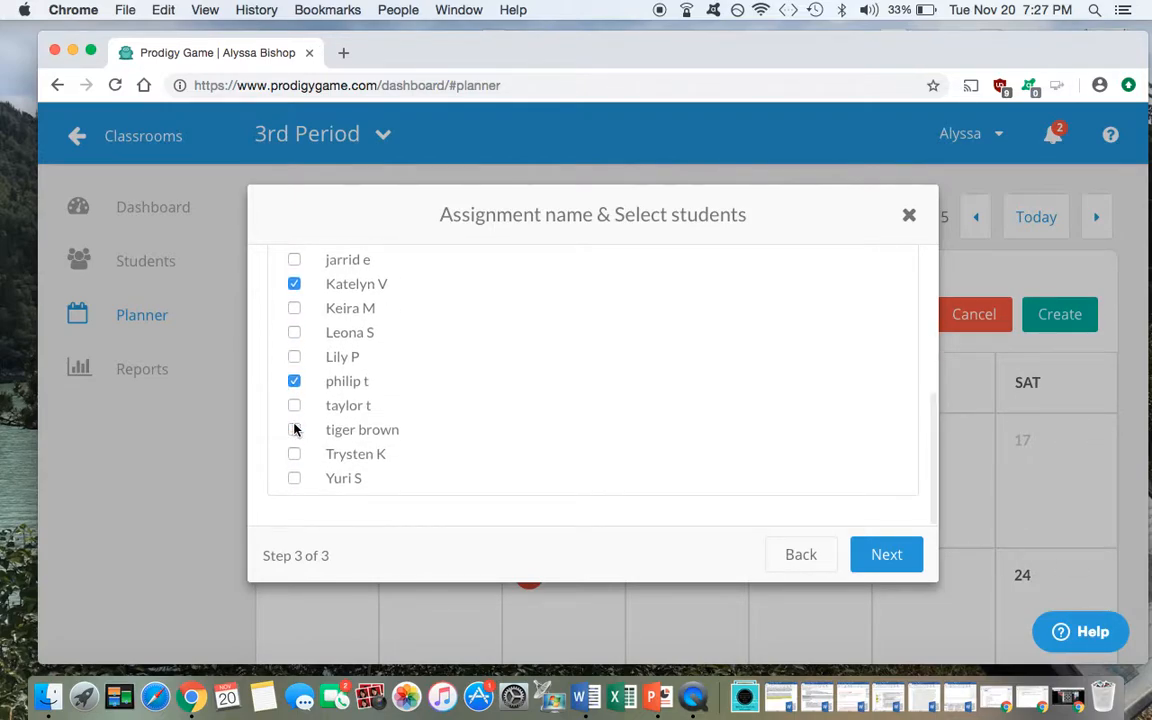
{"action": "left_click", "coordinate": [294, 455]}
{"action": "scroll", "coordinate": [566, 391], "scroll_direction": "up", "scroll_amount": 5}
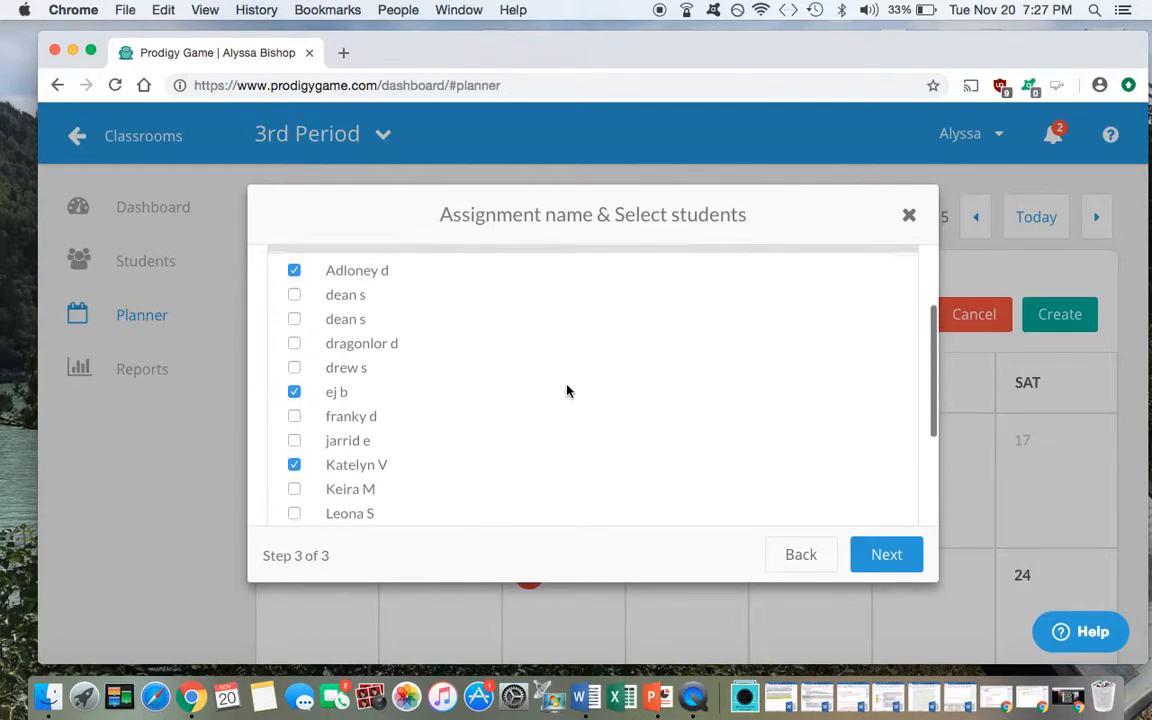
{"action": "scroll", "coordinate": [566, 391], "scroll_direction": "up", "scroll_amount": 2}
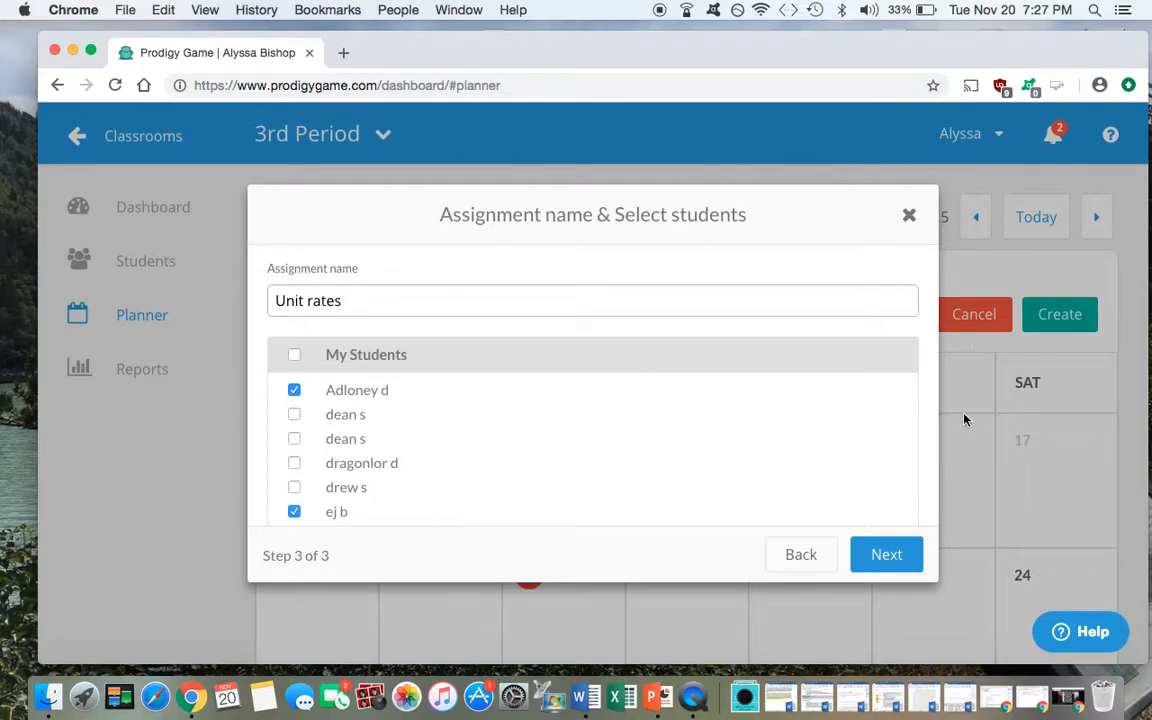
{"action": "left_click", "coordinate": [884, 563]}
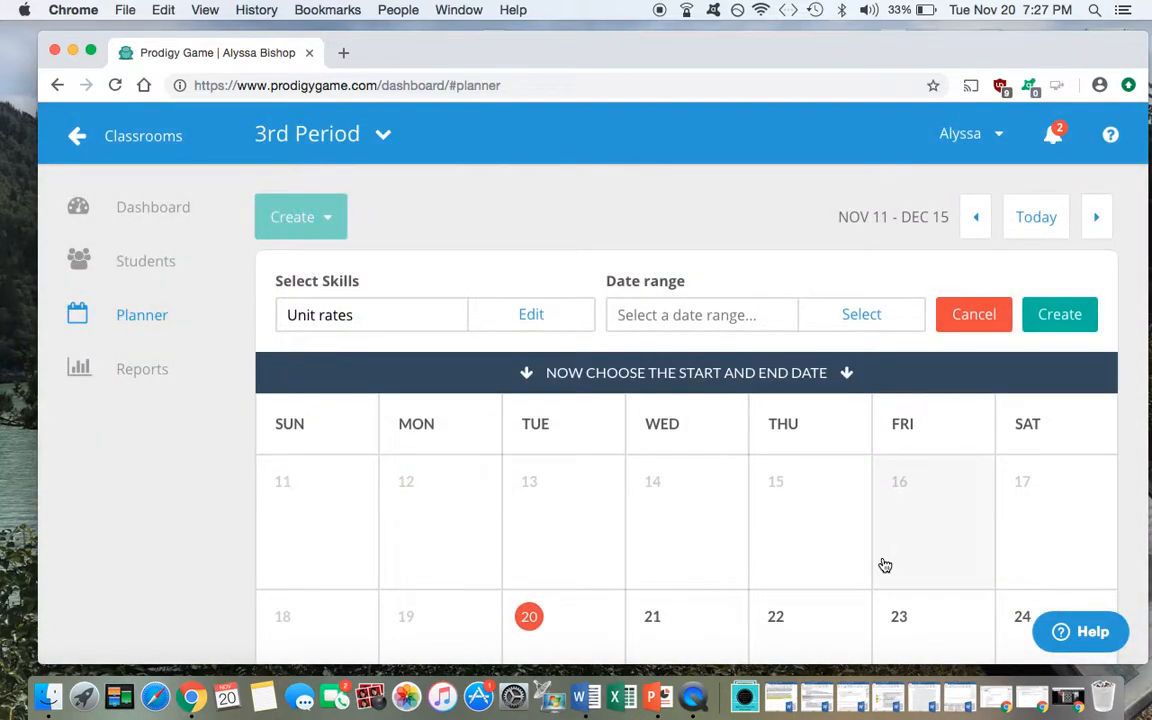
Schedule the Unit rates assignment from December 10 to December 14 and create it.
{"action": "left_click", "coordinate": [885, 565]}
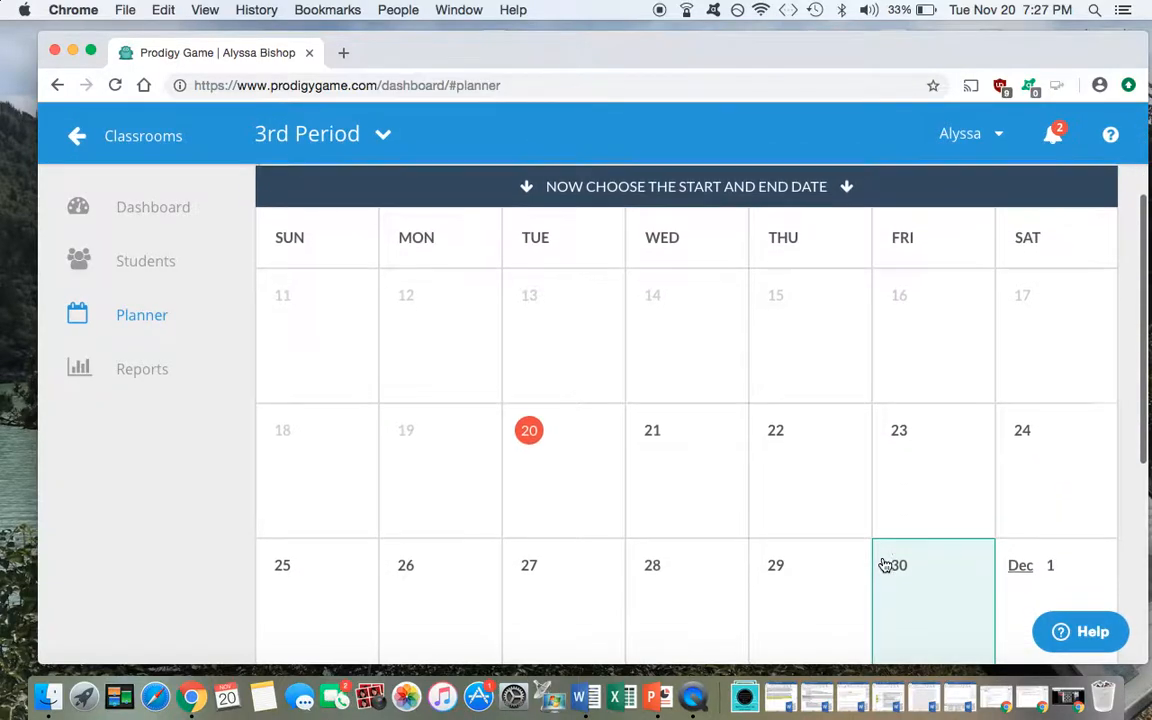
{"action": "left_click", "coordinate": [885, 565]}
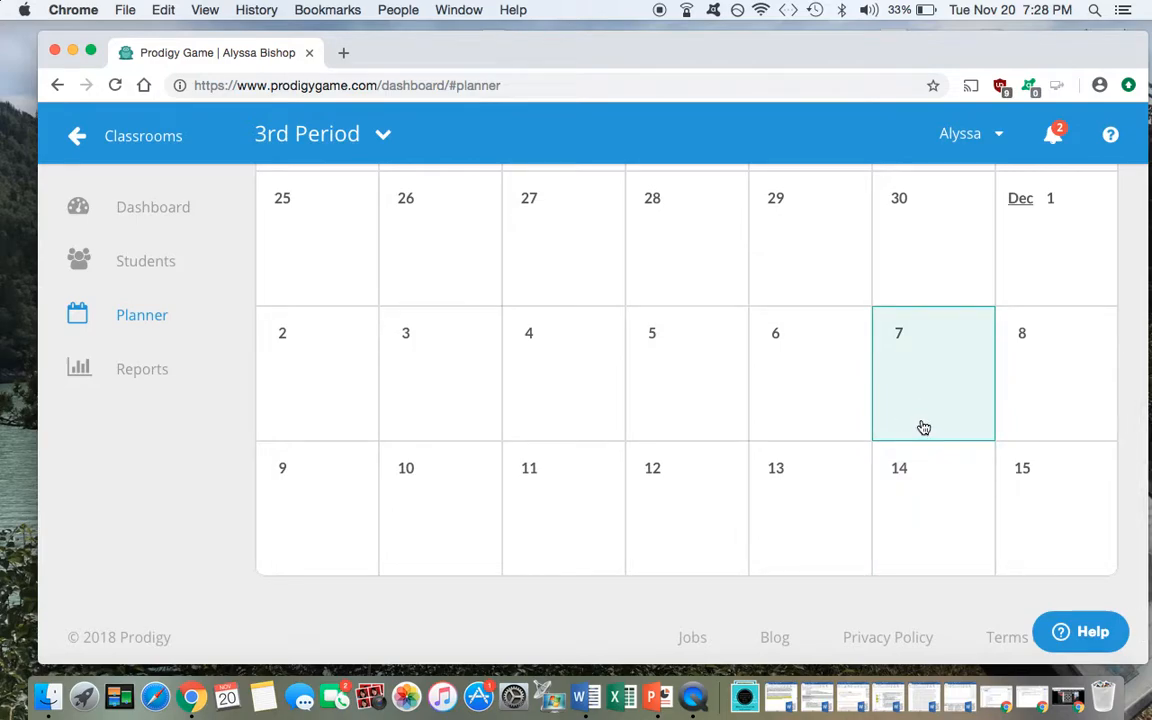
{"action": "left_click", "coordinate": [422, 503]}
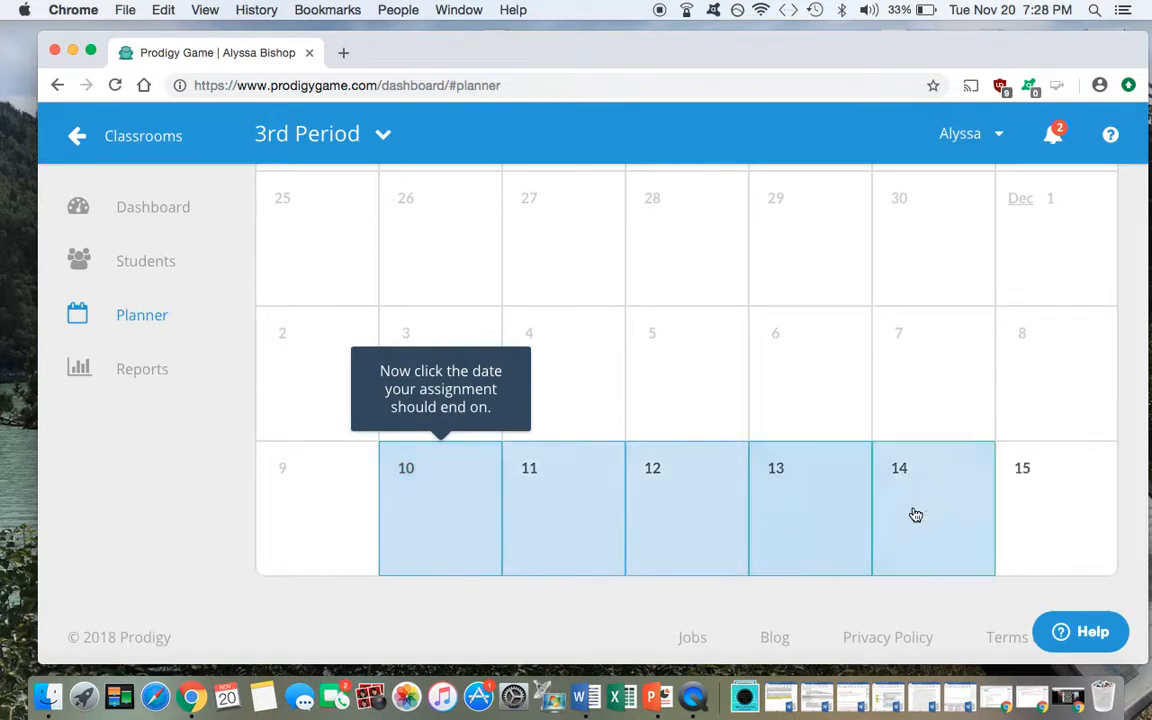
{"action": "left_click", "coordinate": [939, 525]}
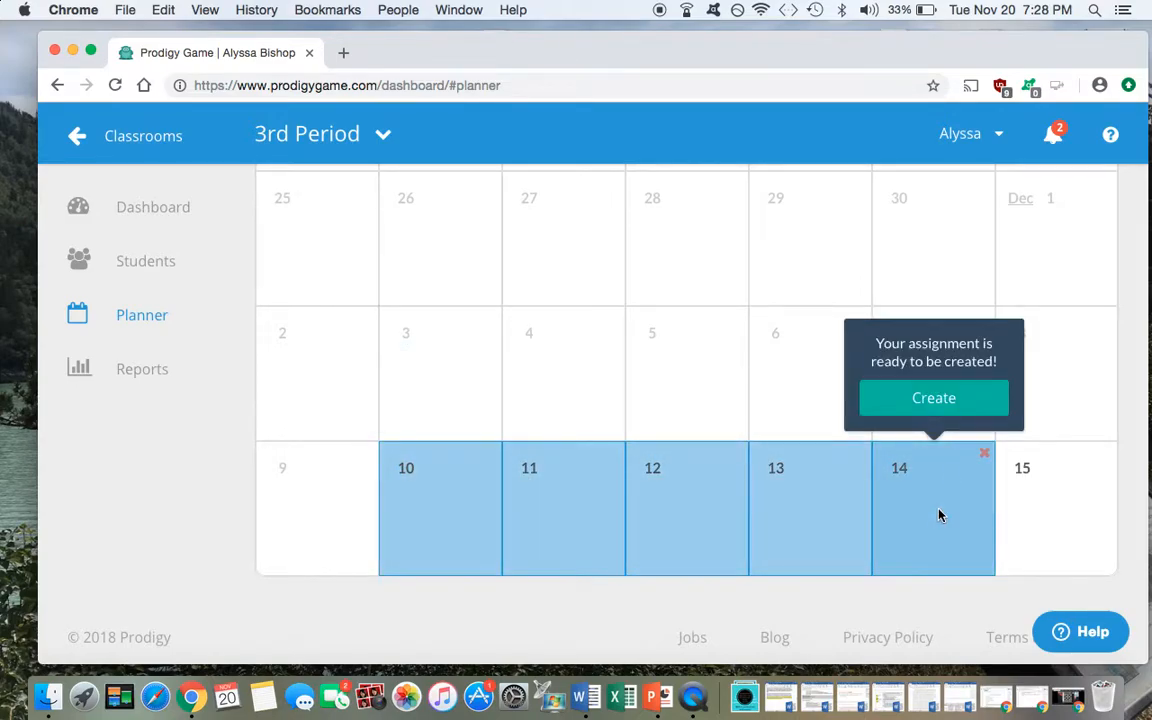
{"action": "left_click", "coordinate": [922, 405]}
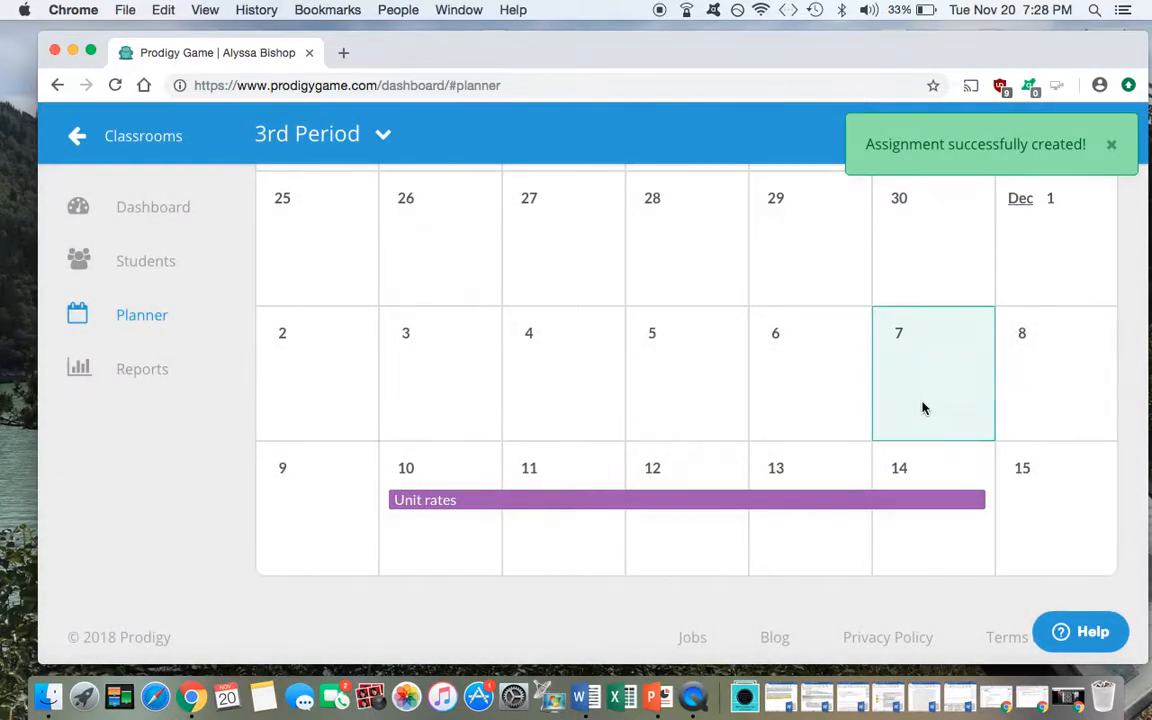